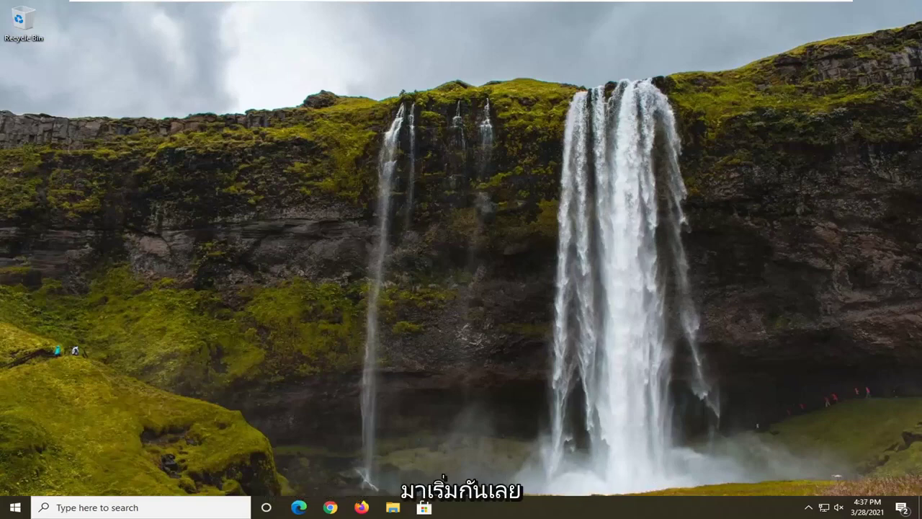
Launch Registry Editor as administrator from a Start search for 'regedit', approving the UAC prompt.
{"action": "left_click", "coordinate": [14, 509]}
{"action": "type", "text": "regedit"}
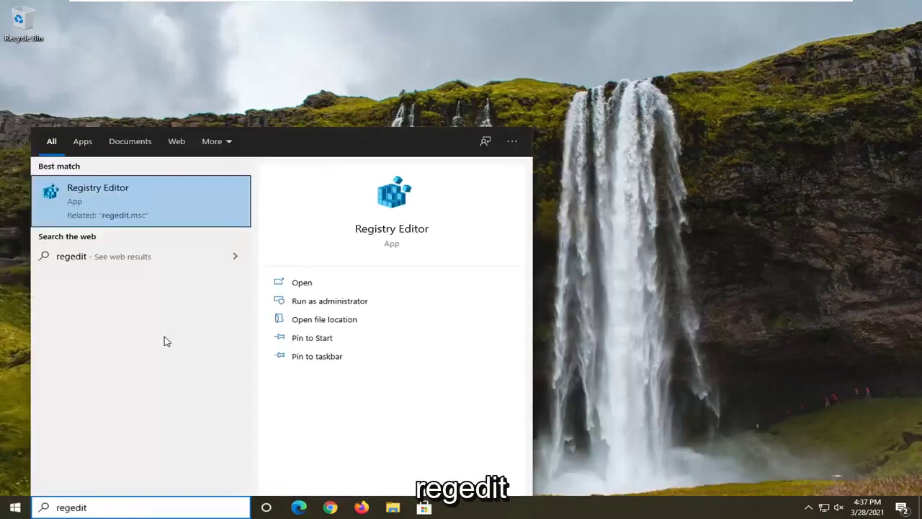
{"action": "right_click", "coordinate": [105, 213]}
{"action": "left_click", "coordinate": [159, 225]}
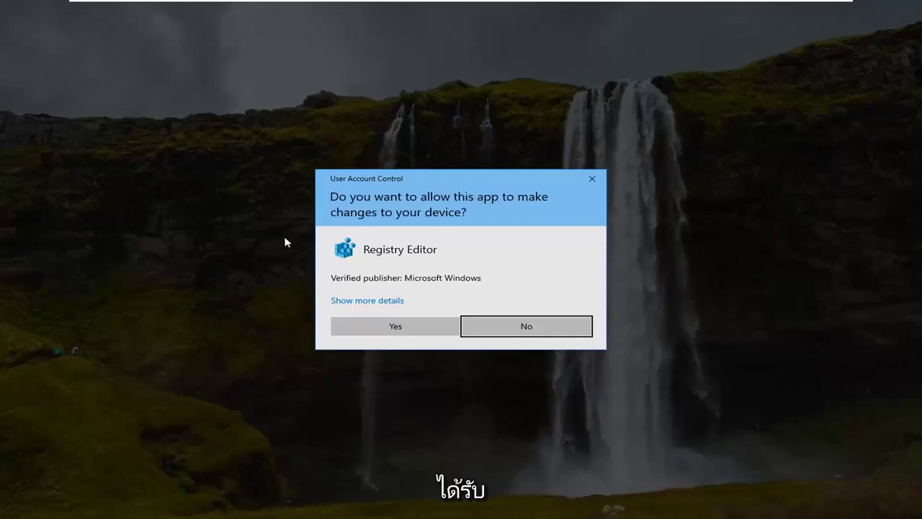
{"action": "left_click", "coordinate": [381, 331]}
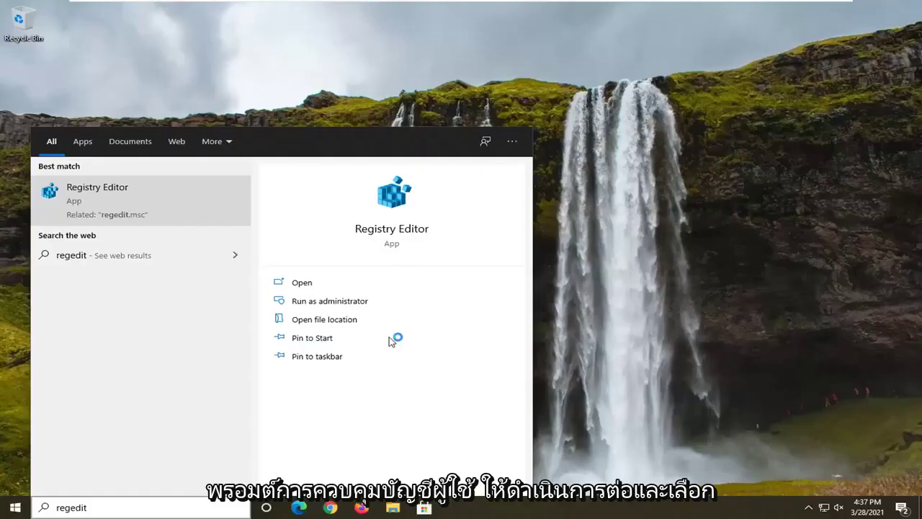
{"action": "left_click", "coordinate": [370, 67]}
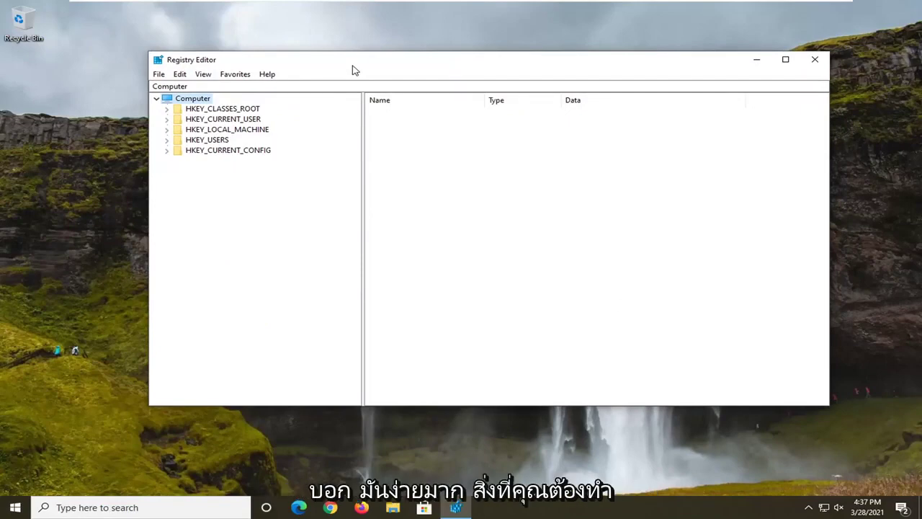
{"action": "left_click_drag", "start_coordinate": [353, 66], "coordinate": [343, 65]}
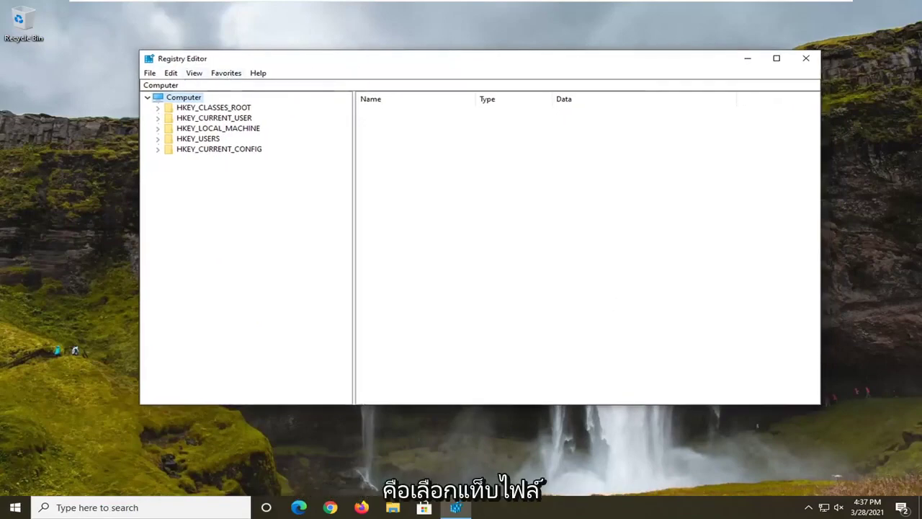
{"action": "left_click", "coordinate": [150, 72]}
{"action": "left_click", "coordinate": [171, 101]}
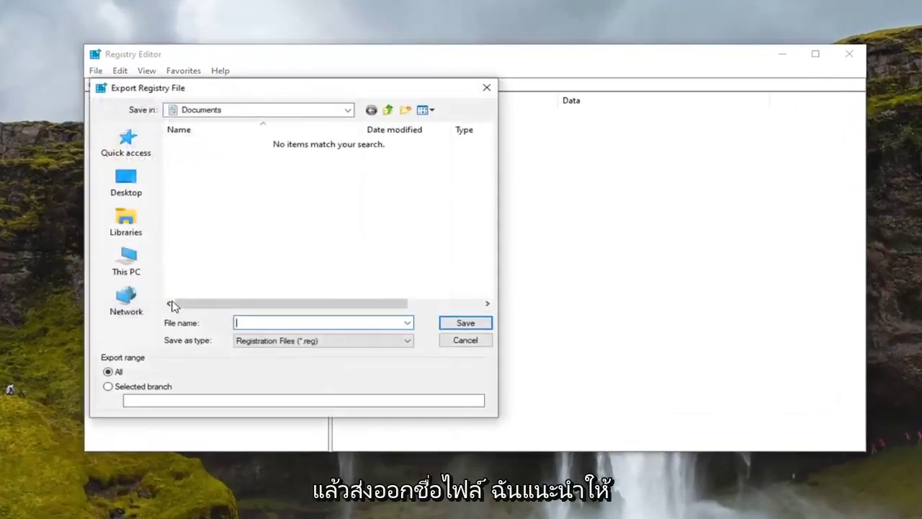
{"action": "left_click", "coordinate": [275, 328]}
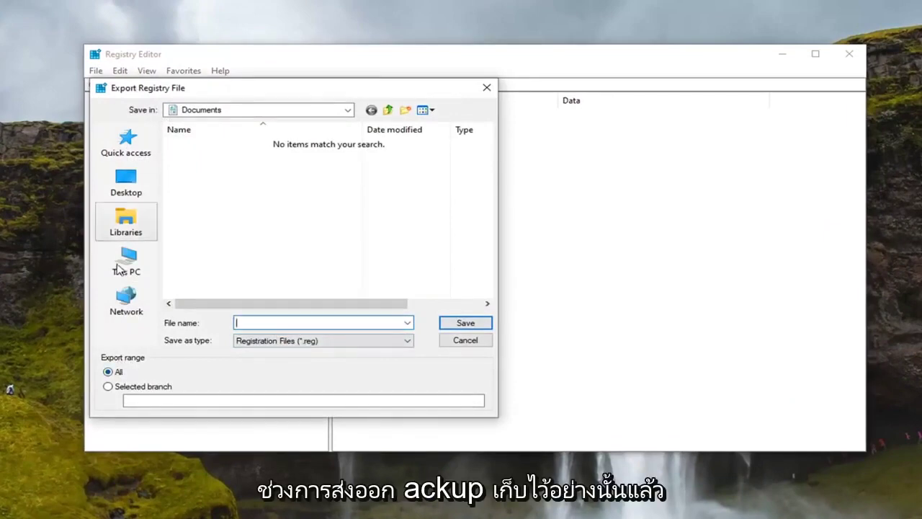
{"action": "left_click", "coordinate": [127, 183]}
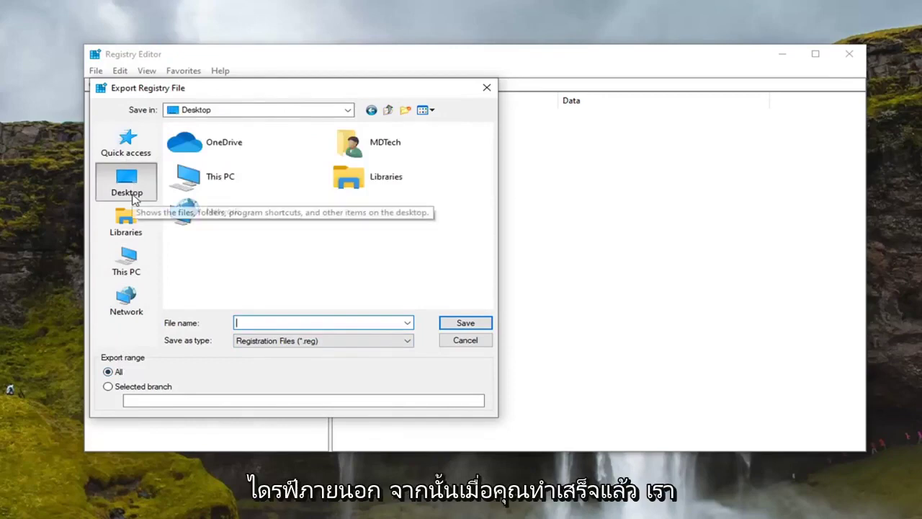
{"action": "left_click", "coordinate": [464, 341]}
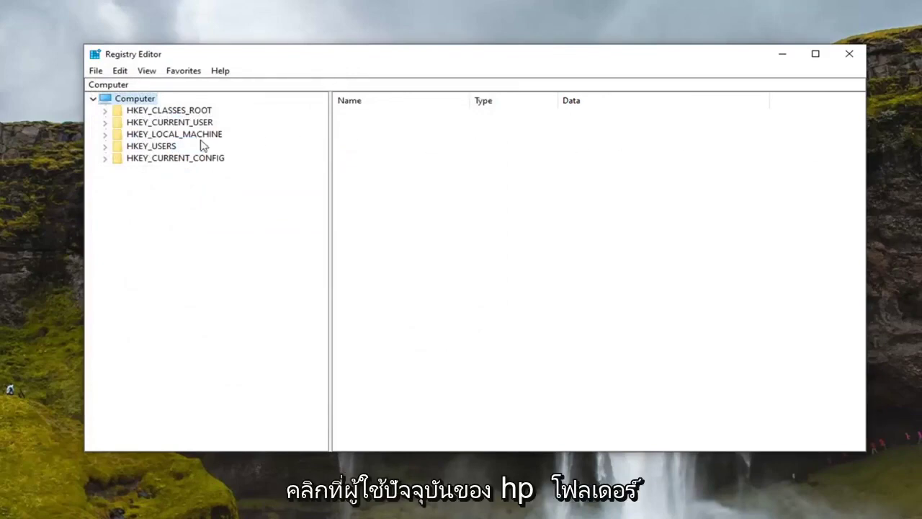
Expand HKEY_CURRENT_USER through SOFTWARE down to the Microsoft key in the tree.
{"action": "double_click", "coordinate": [177, 135]}
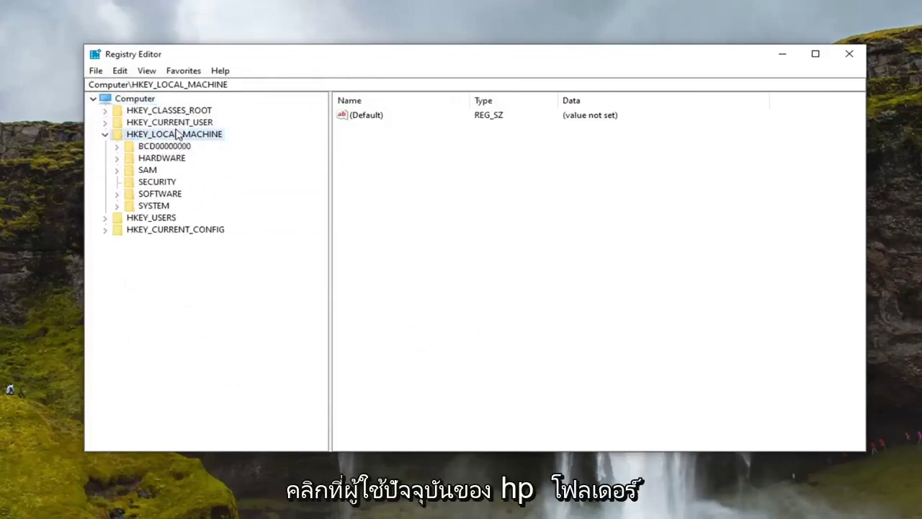
{"action": "double_click", "coordinate": [178, 122]}
{"action": "left_click", "coordinate": [105, 276]}
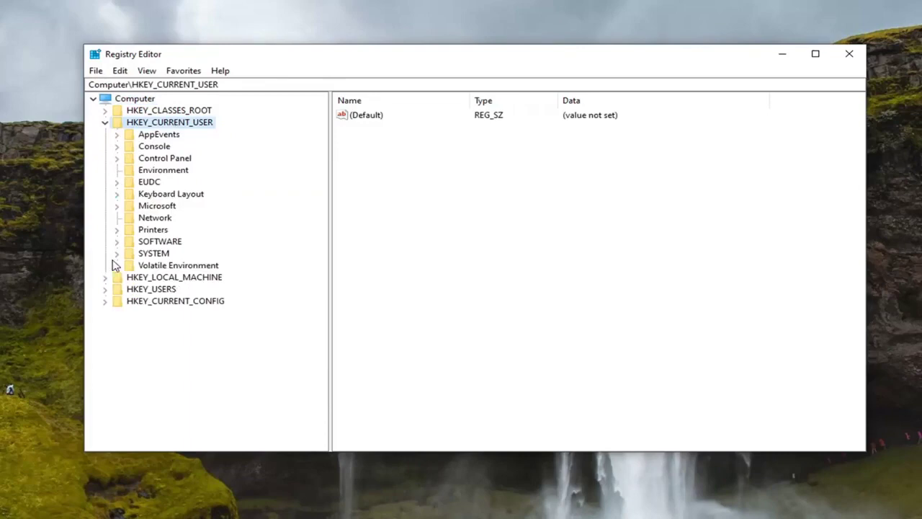
{"action": "double_click", "coordinate": [157, 242]}
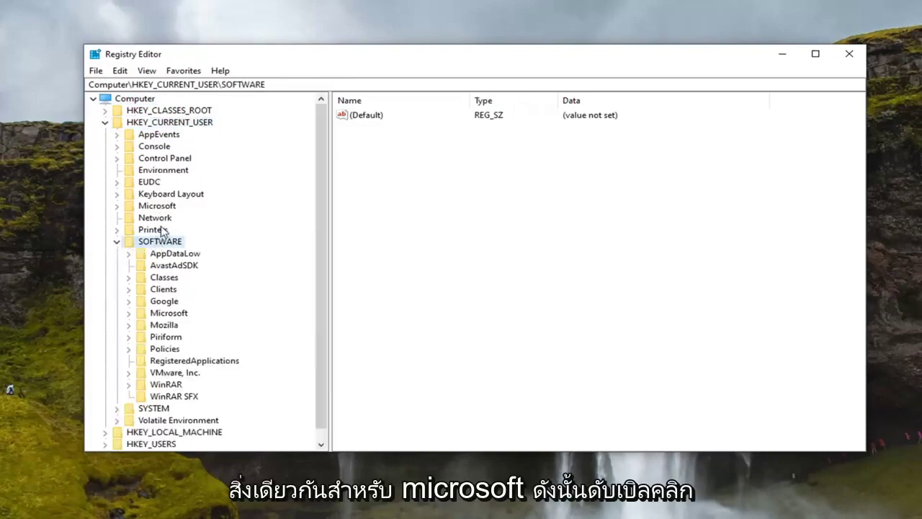
{"action": "scroll", "coordinate": [159, 231], "scroll_direction": "down", "scroll_amount": 1}
{"action": "double_click", "coordinate": [154, 302]}
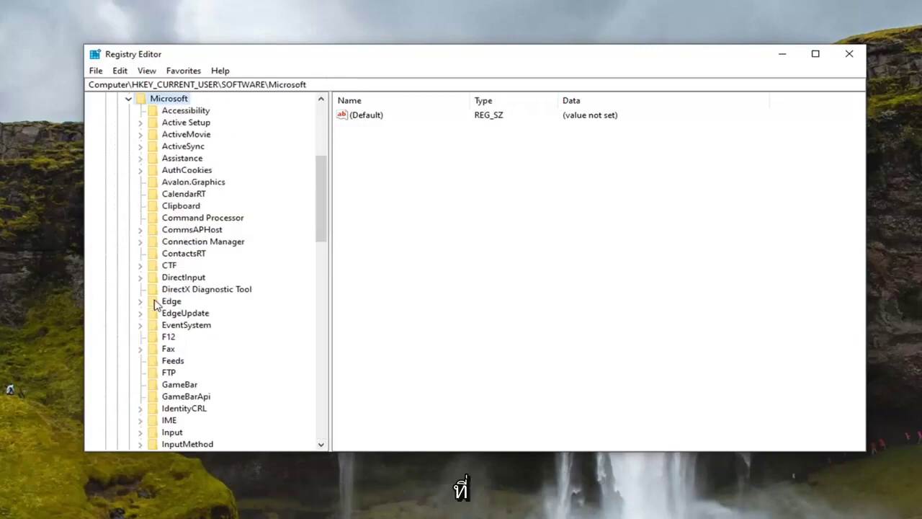
Expand Windows and CurrentVersion, then select the Policies key.
{"action": "scroll", "coordinate": [173, 269], "scroll_direction": "down", "scroll_amount": 17}
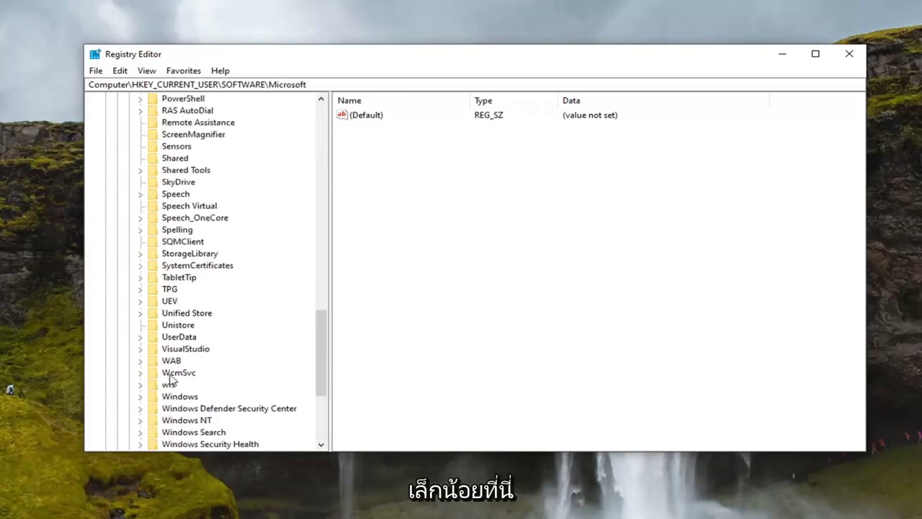
{"action": "scroll", "coordinate": [172, 350], "scroll_direction": "down", "scroll_amount": 1}
{"action": "double_click", "coordinate": [173, 361]}
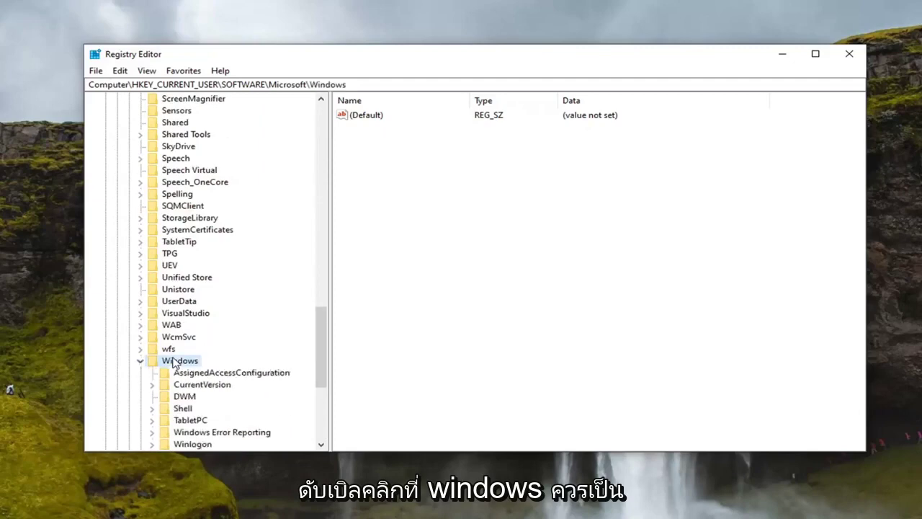
{"action": "scroll", "coordinate": [202, 350], "scroll_direction": "down", "scroll_amount": 1}
{"action": "left_click", "coordinate": [202, 349]}
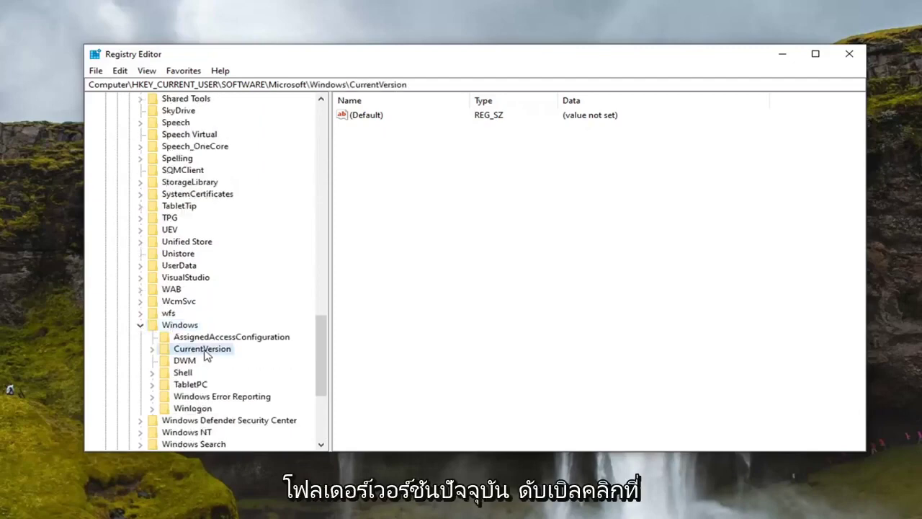
{"action": "double_click", "coordinate": [204, 350]}
{"action": "scroll", "coordinate": [205, 353], "scroll_direction": "down", "scroll_amount": 7}
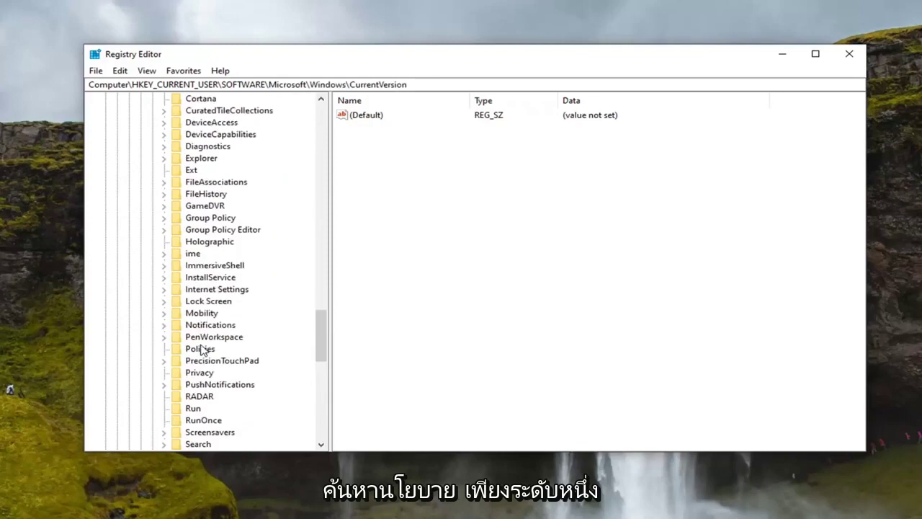
{"action": "left_click", "coordinate": [199, 351]}
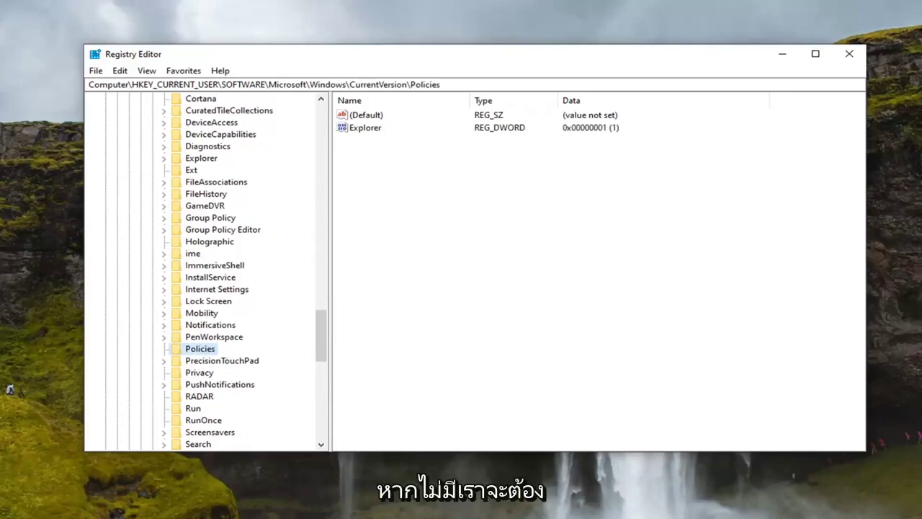
Add a new subkey named 'Explorer' under the Policies key.
{"action": "right_click", "coordinate": [199, 348]}
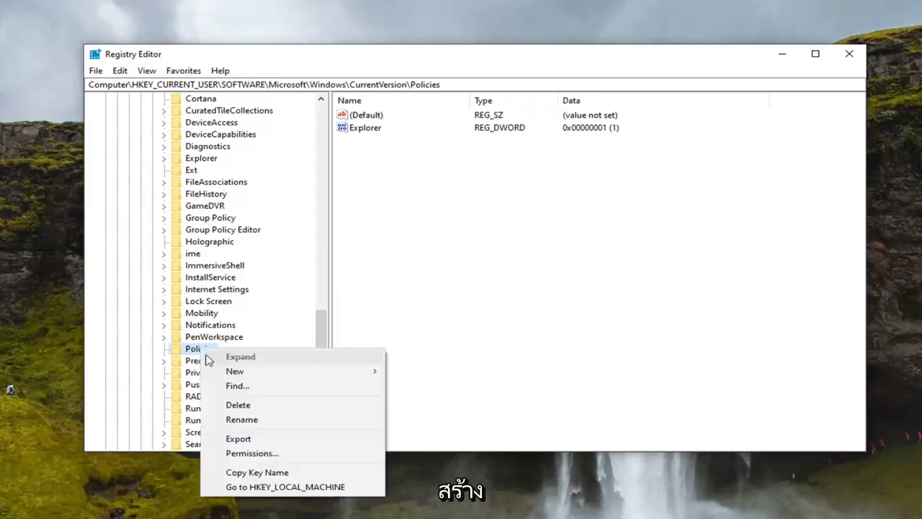
{"action": "key", "text": "Escape"}
{"action": "right_click", "coordinate": [201, 353]}
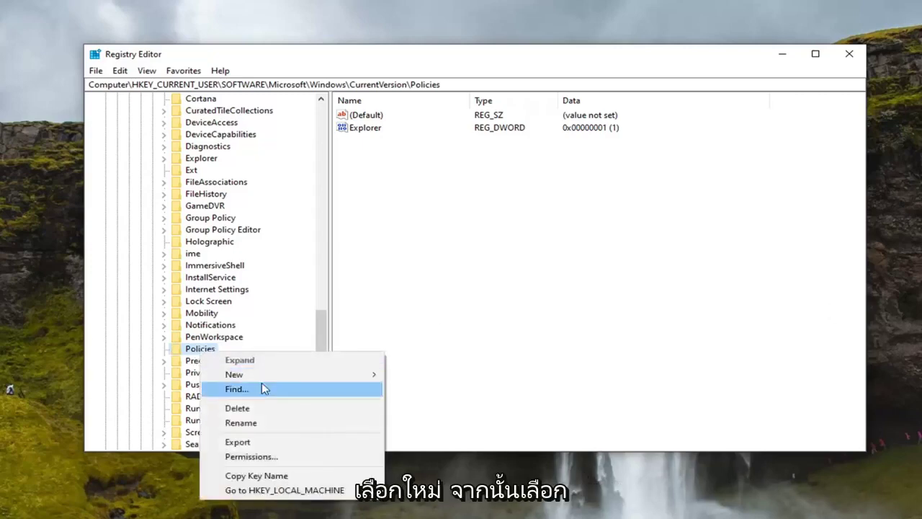
{"action": "mouse_move", "coordinate": [267, 374]}
{"action": "left_click", "coordinate": [435, 374]}
{"action": "type", "text": "E"}
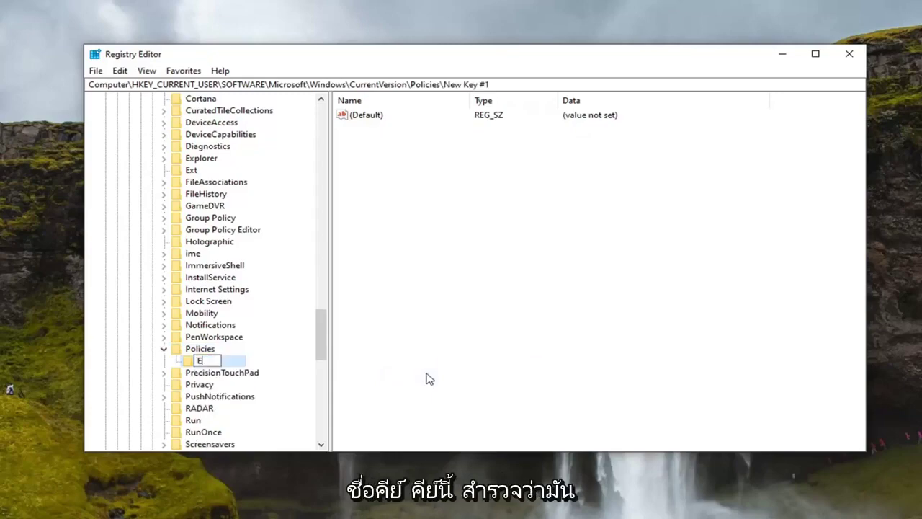
{"action": "type", "text": "xplorer"}
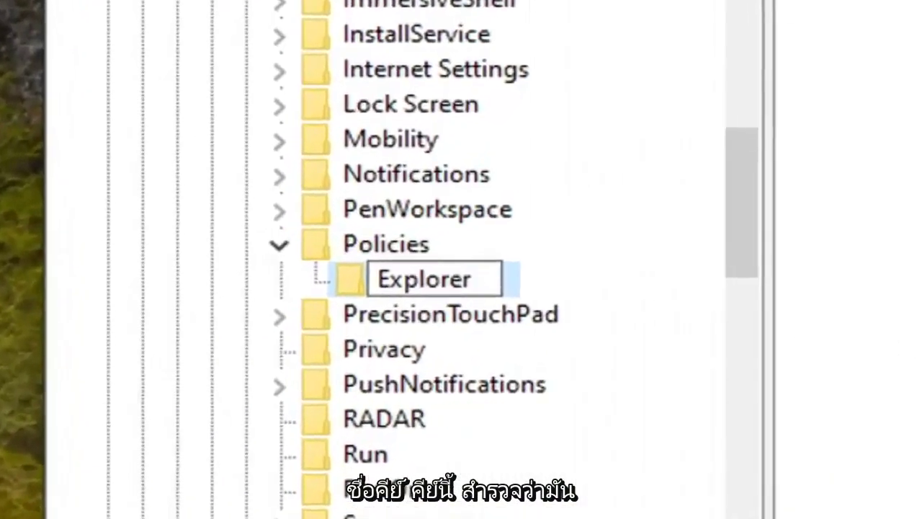
{"action": "key", "text": "Return"}
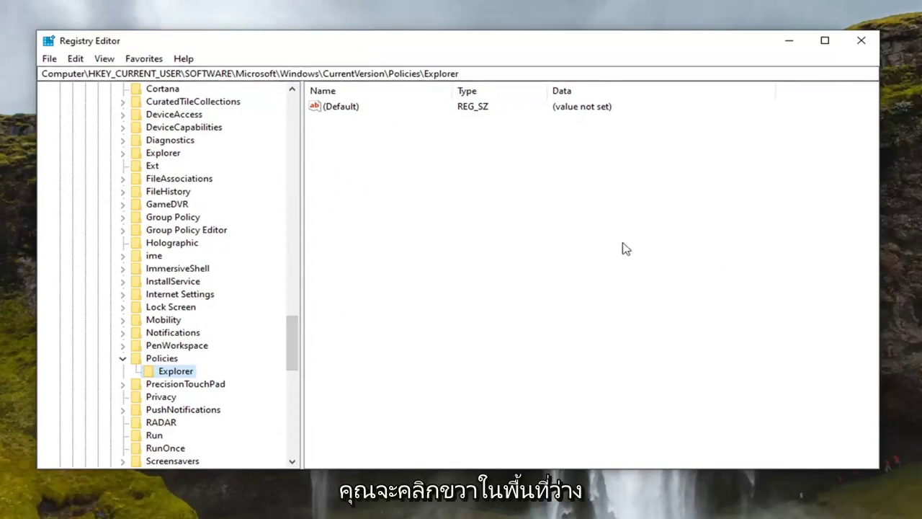
Create a DWORD (32-bit) value named 'NoCDBurning' in the Explorer key.
{"action": "right_click", "coordinate": [380, 169]}
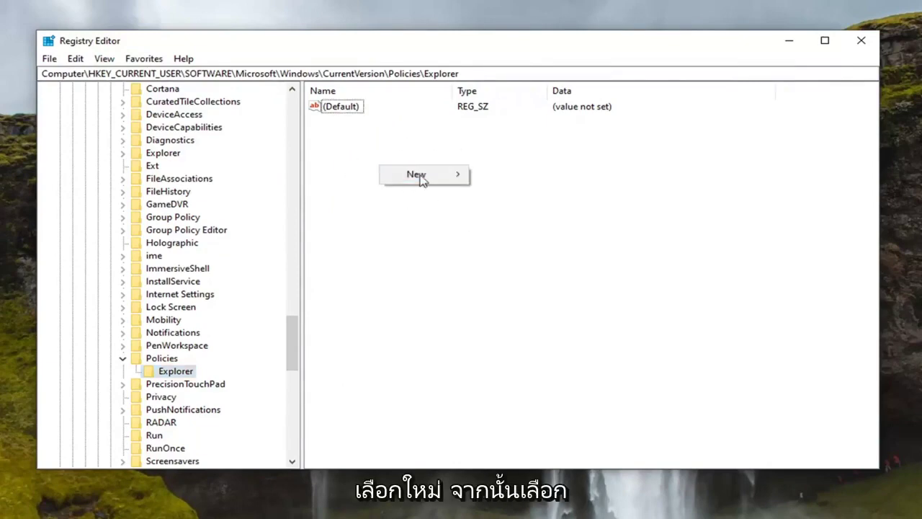
{"action": "mouse_move", "coordinate": [422, 177]}
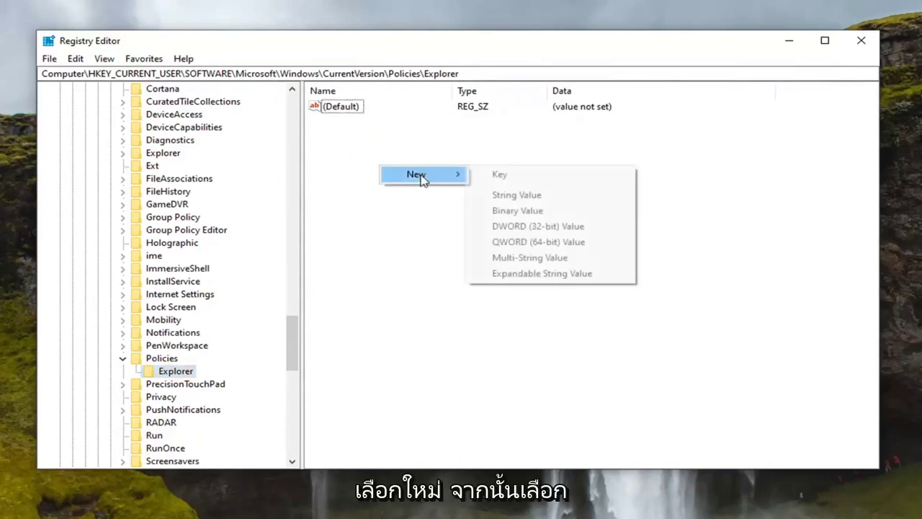
{"action": "left_click", "coordinate": [534, 227]}
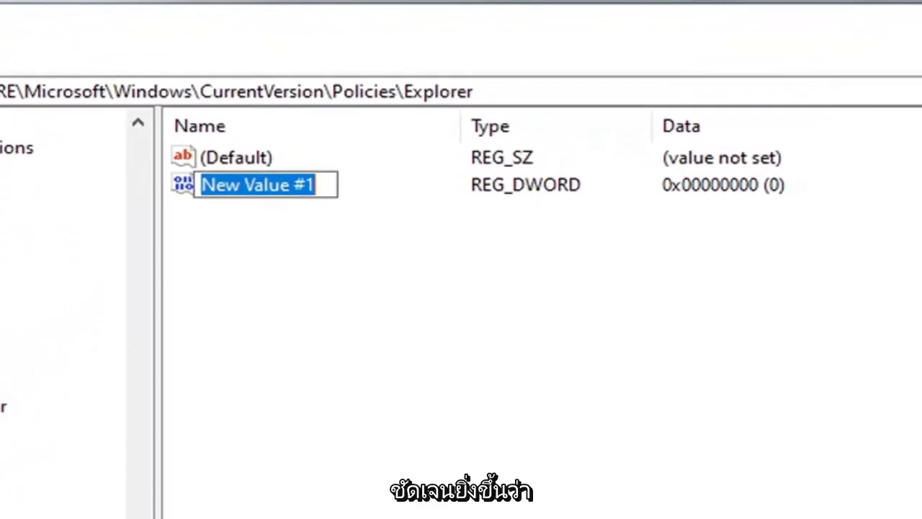
{"action": "type", "text": "NoCD"}
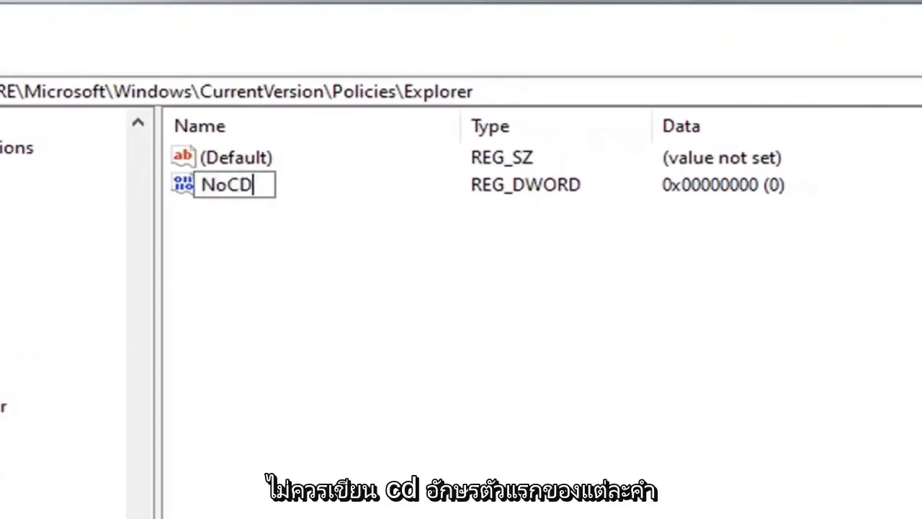
{"action": "type", "text": "Burning"}
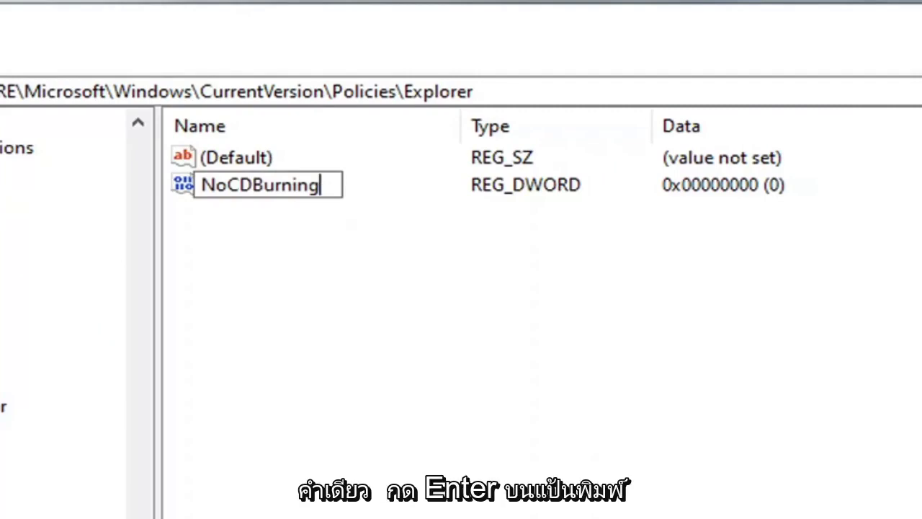
{"action": "key", "text": "Return"}
Set NoCDBurning's value data to 1 in hexadecimal and confirm.
{"action": "double_click", "coordinate": [220, 188]}
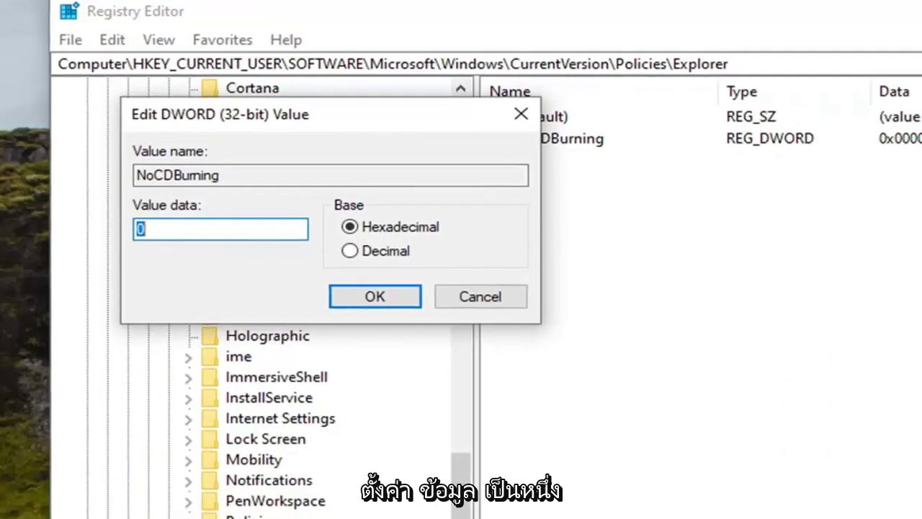
{"action": "type", "text": "1"}
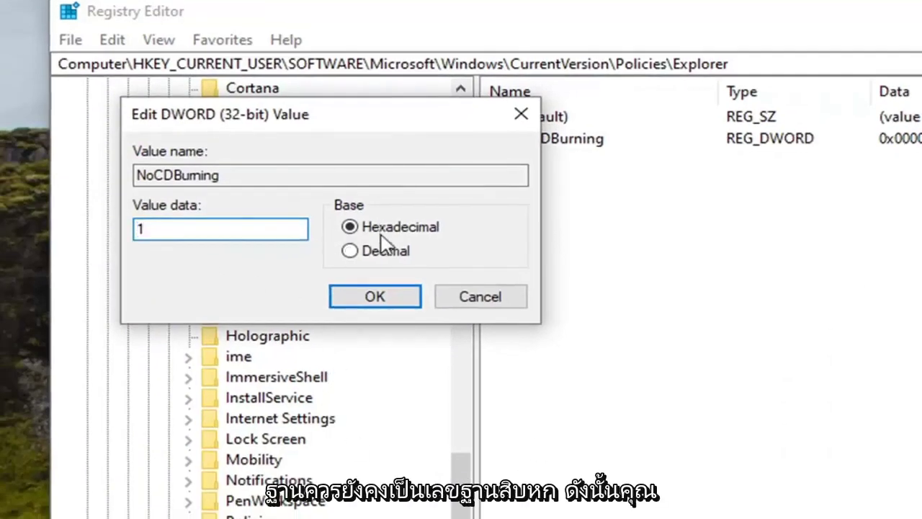
{"action": "key", "text": "BackSpace"}
{"action": "type", "text": "0"}
{"action": "key", "text": "ctrl+a"}
{"action": "type", "text": "1"}
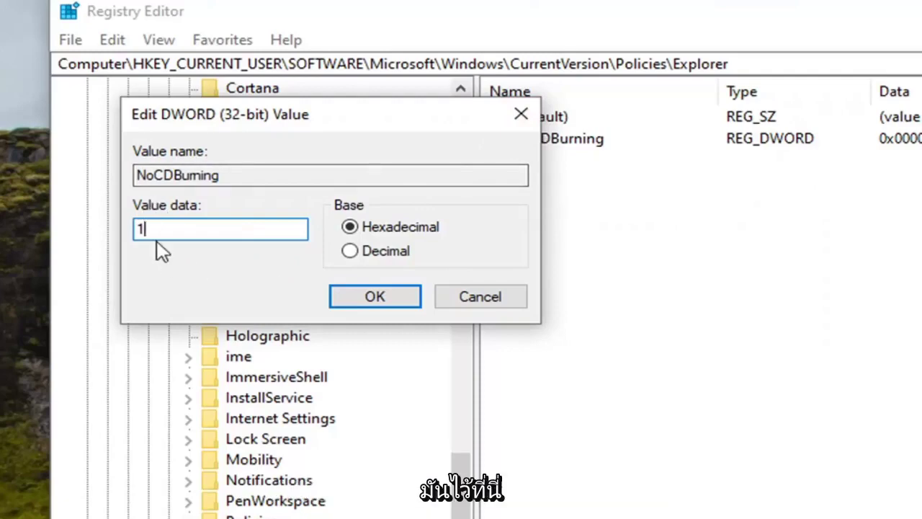
{"action": "left_click", "coordinate": [366, 301]}
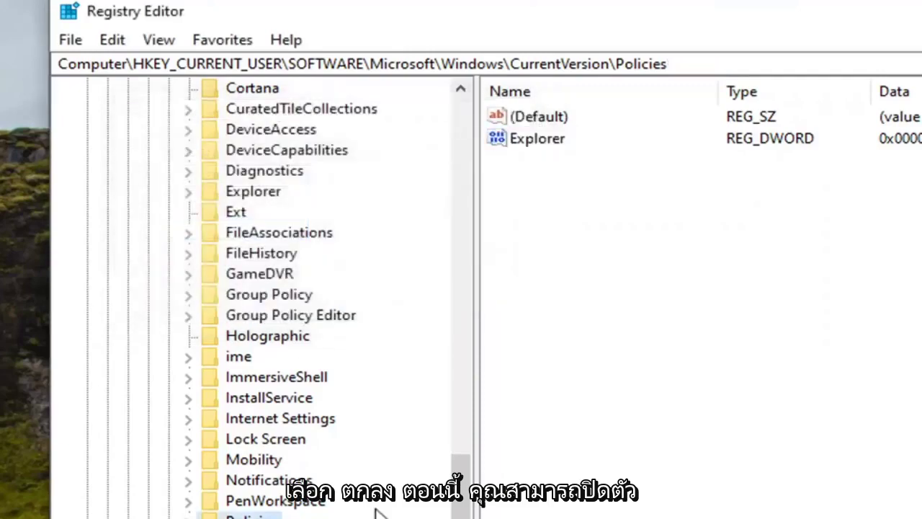
Collapse CurrentVersion, Windows, Microsoft, SOFTWARE and HKEY_CURRENT_USER, select Computer, and close Registry Editor.
{"action": "left_click_drag", "start_coordinate": [461, 476], "coordinate": [460, 323]}
{"action": "scroll", "coordinate": [281, 459], "scroll_direction": "down", "scroll_amount": 5}
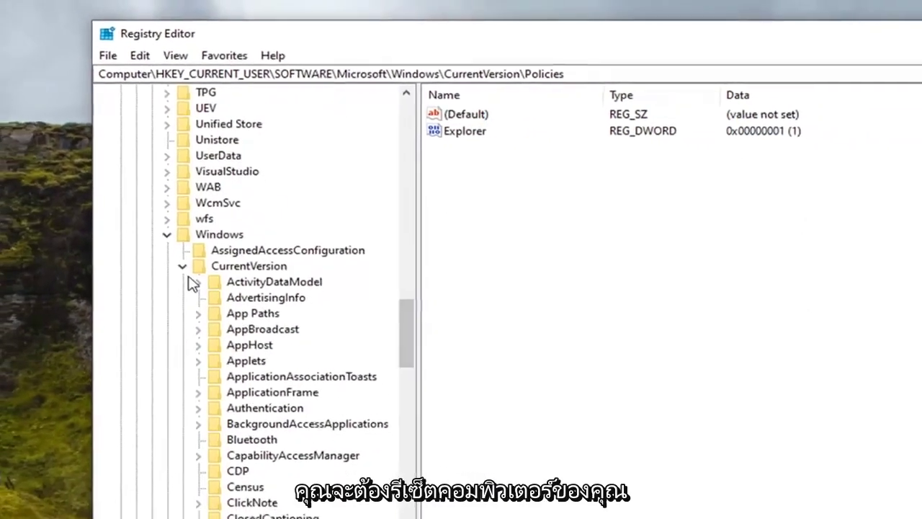
{"action": "left_click", "coordinate": [178, 280]}
{"action": "left_click", "coordinate": [161, 245]}
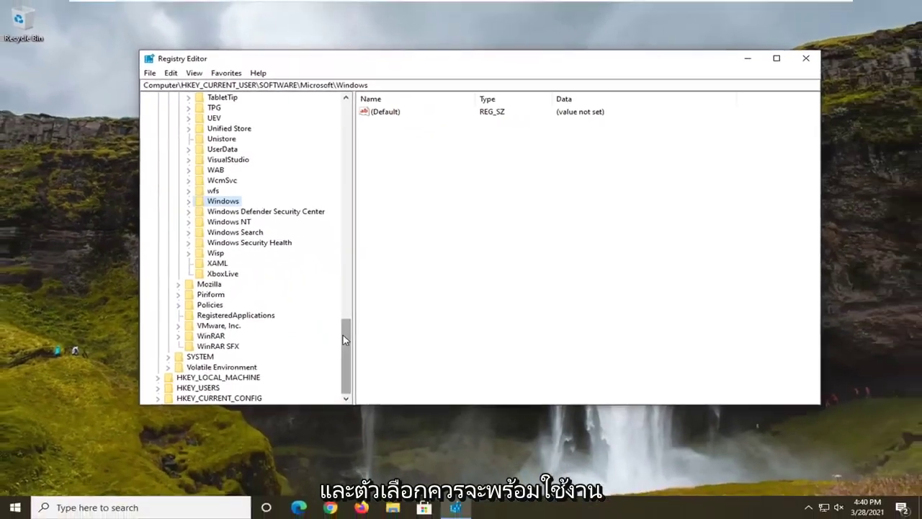
{"action": "left_click_drag", "start_coordinate": [360, 389], "coordinate": [344, 122]}
{"action": "left_click", "coordinate": [173, 308]}
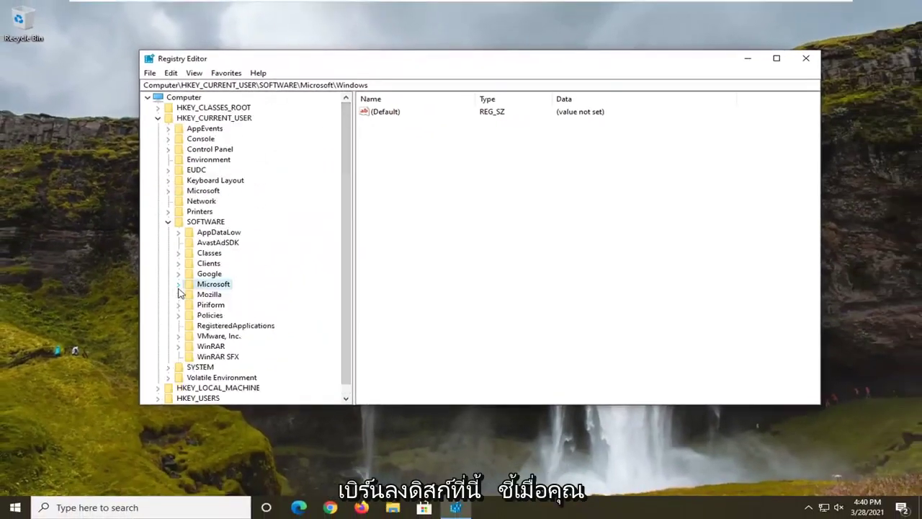
{"action": "left_click", "coordinate": [167, 222]}
{"action": "left_click", "coordinate": [158, 118]}
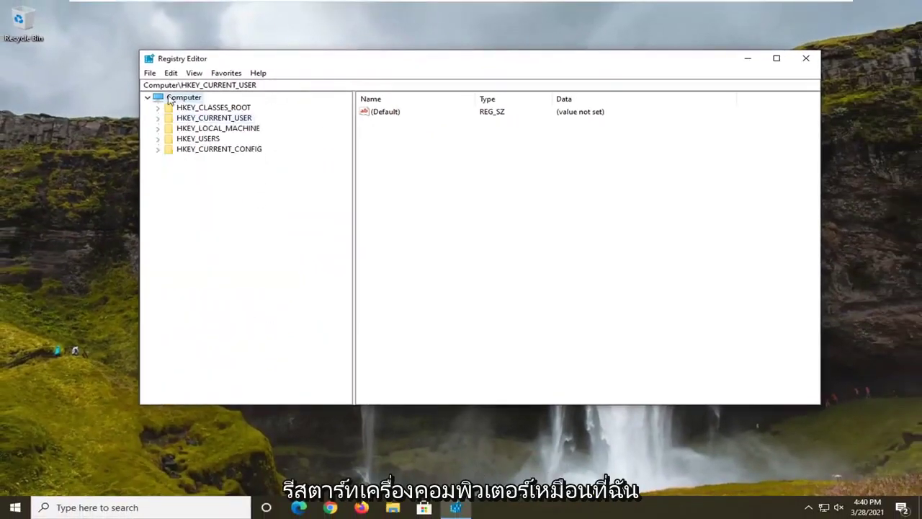
{"action": "left_click", "coordinate": [175, 98]}
{"action": "left_click", "coordinate": [805, 59]}
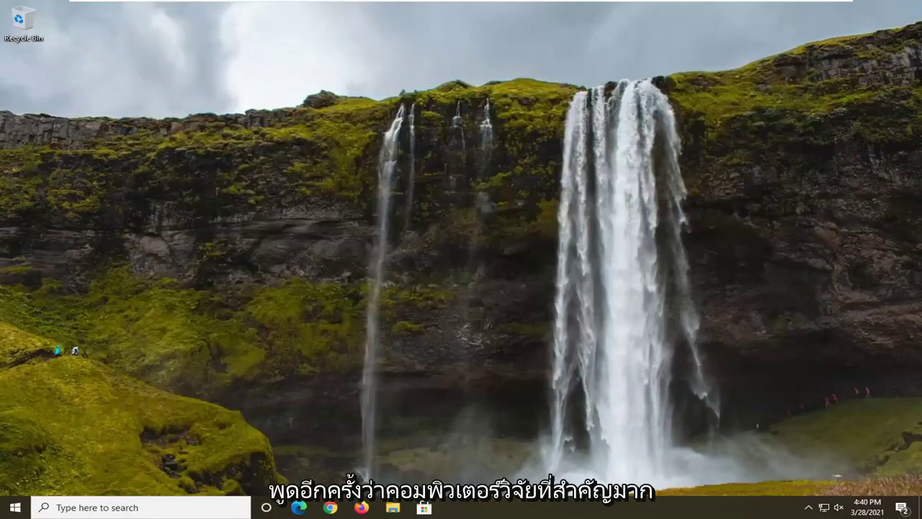